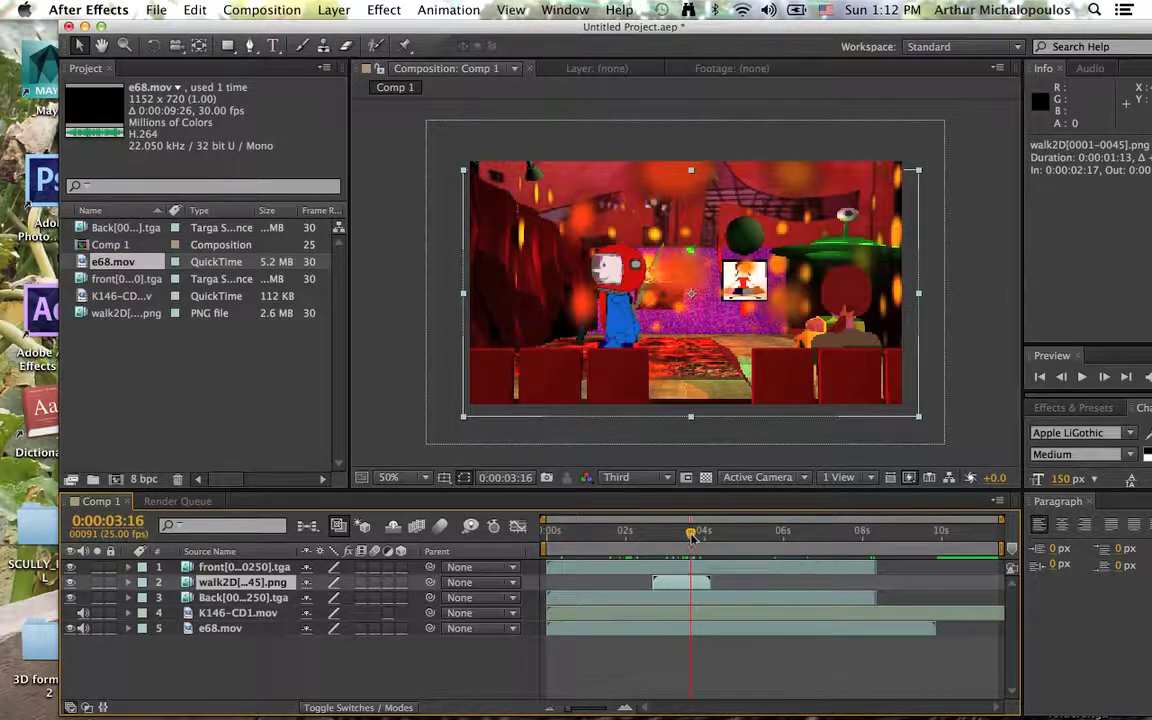
Scrub through Comp 1 from its start and park the current time at 0:00:08:07, where the front and Back sequences end
left_click_drag(691, 535, 672, 538)
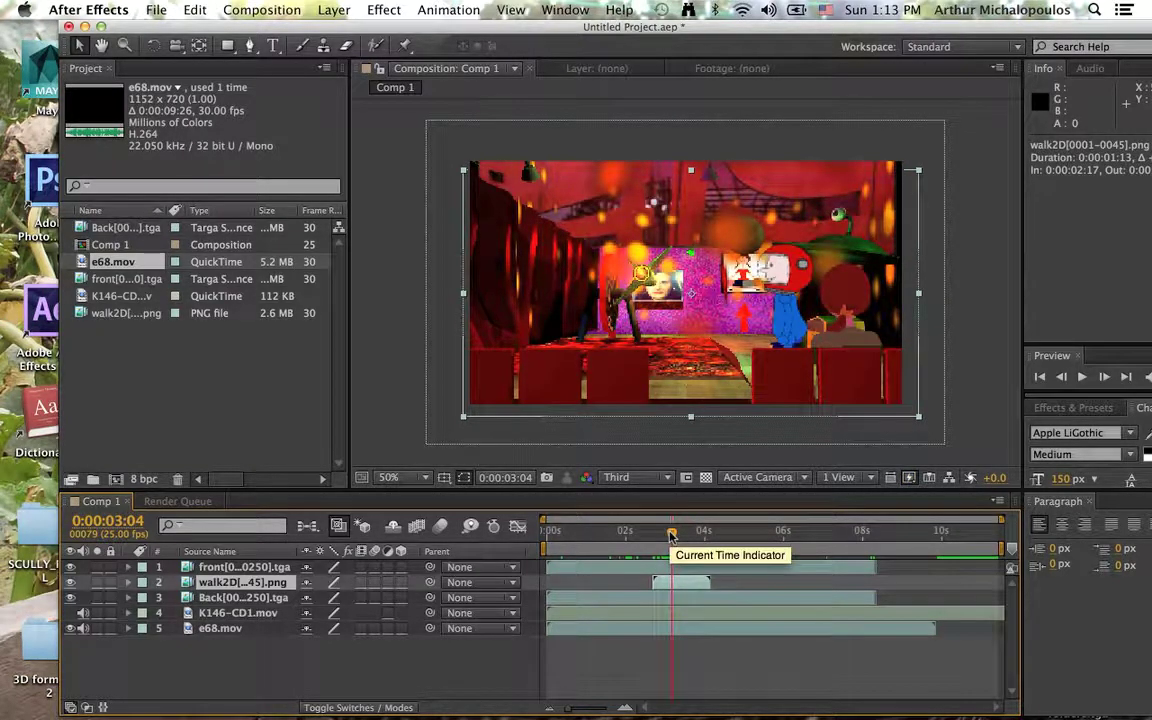
left_click_drag(671, 537, 540, 537)
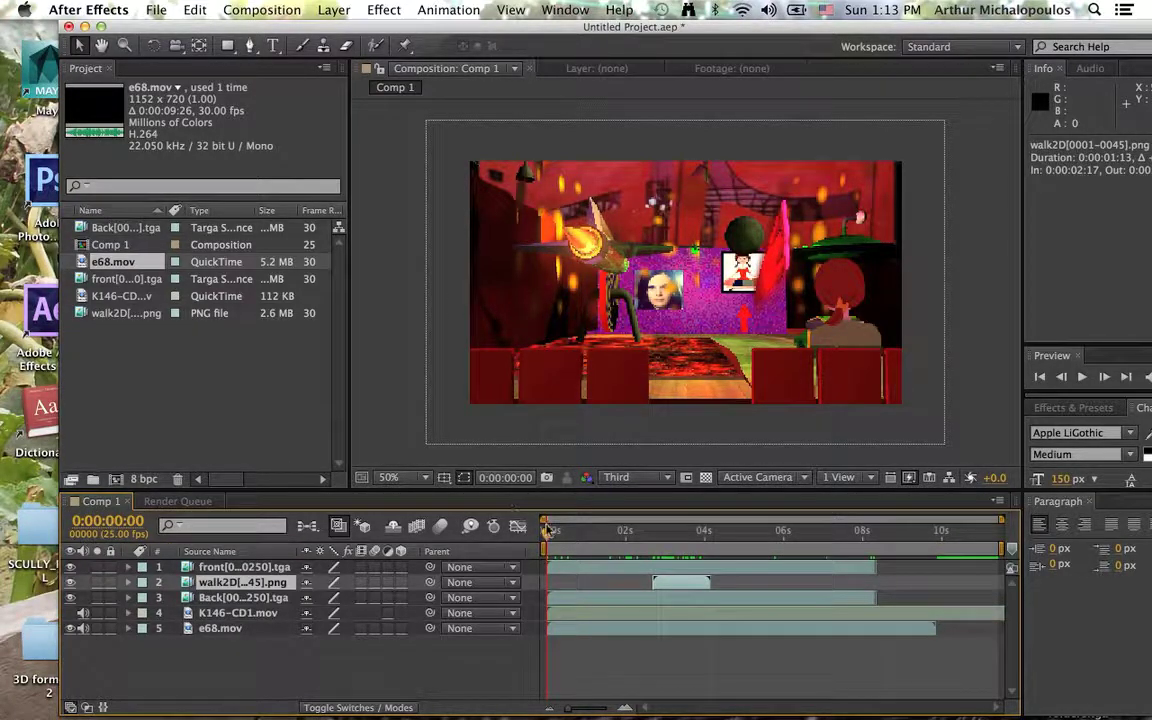
left_click_drag(546, 536, 626, 538)
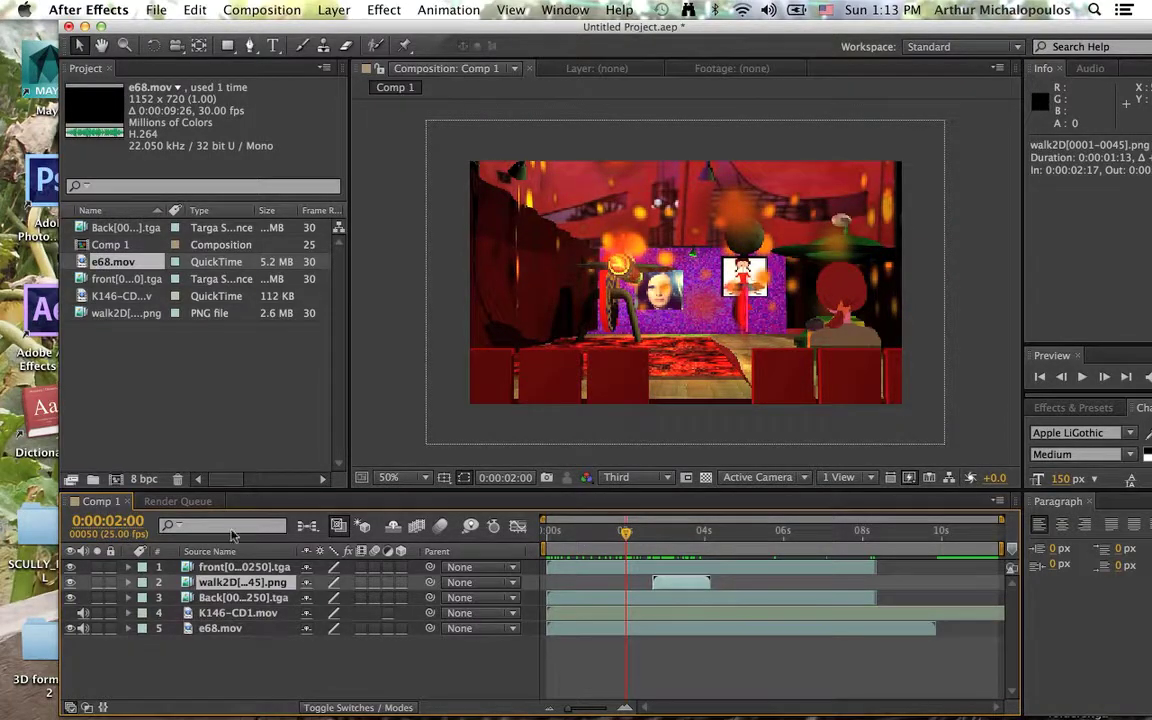
left_click(746, 538)
left_click_drag(746, 541, 873, 551)
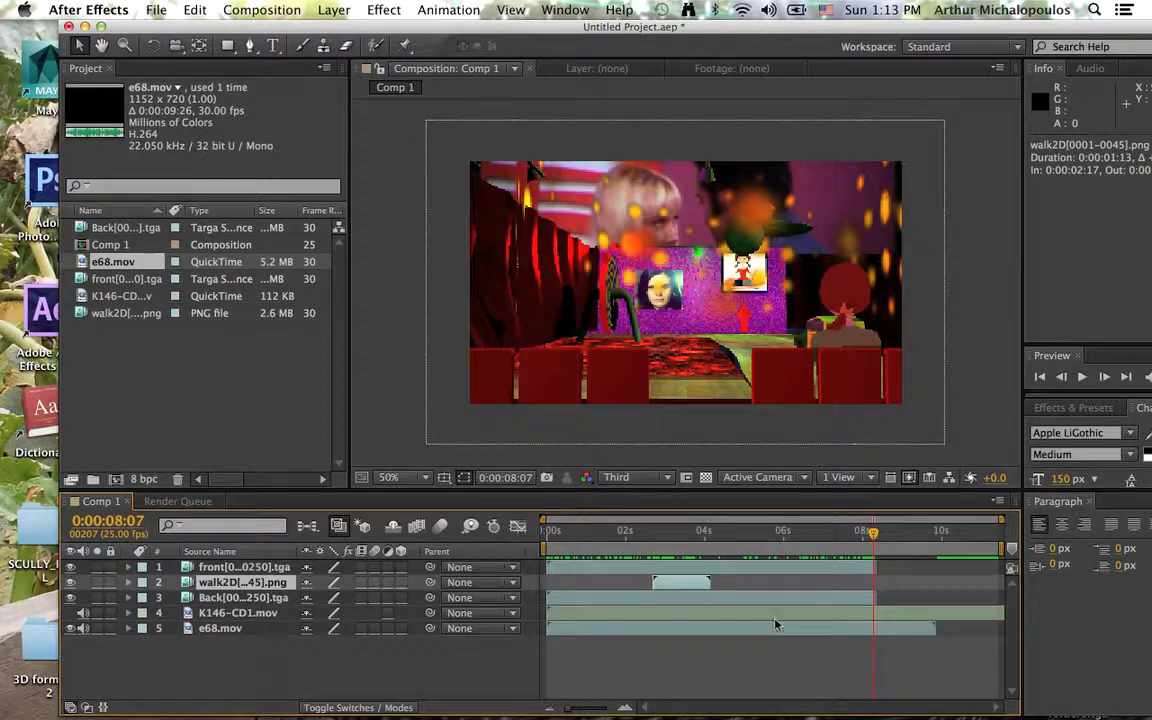
Set the duration of Comp 1 to 0:00:08:07 in the composition settings
left_click(262, 9)
left_click(262, 9)
left_click(262, 9)
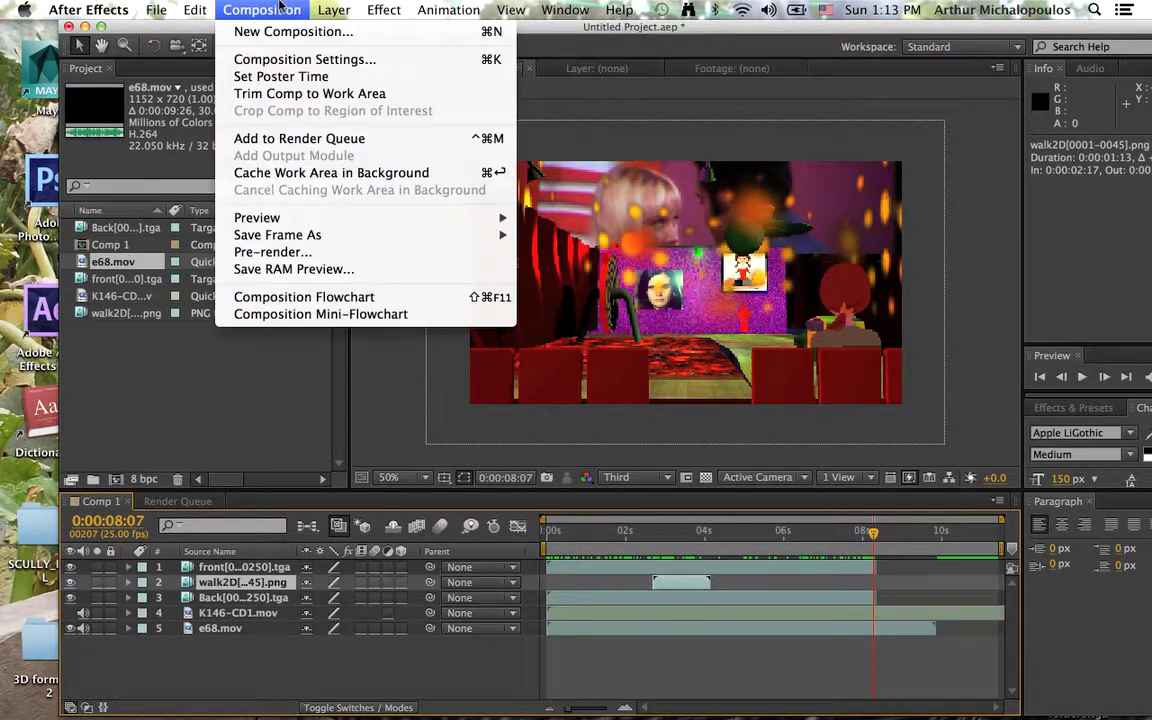
left_click(290, 60)
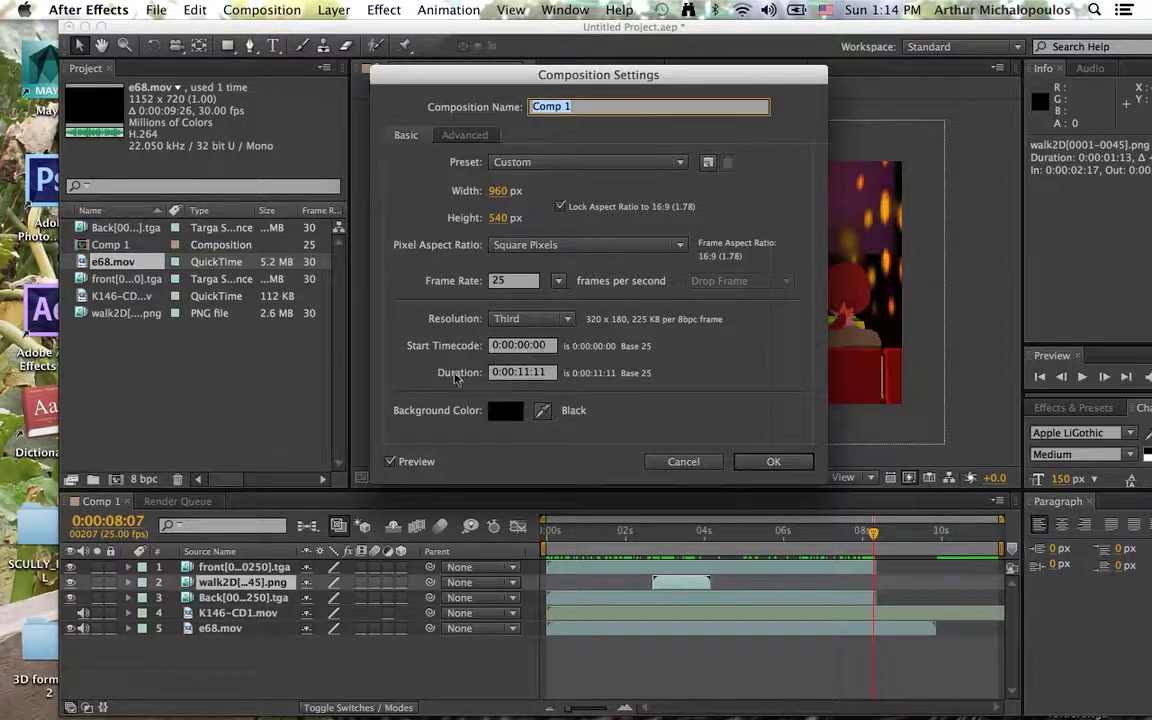
left_click(533, 372)
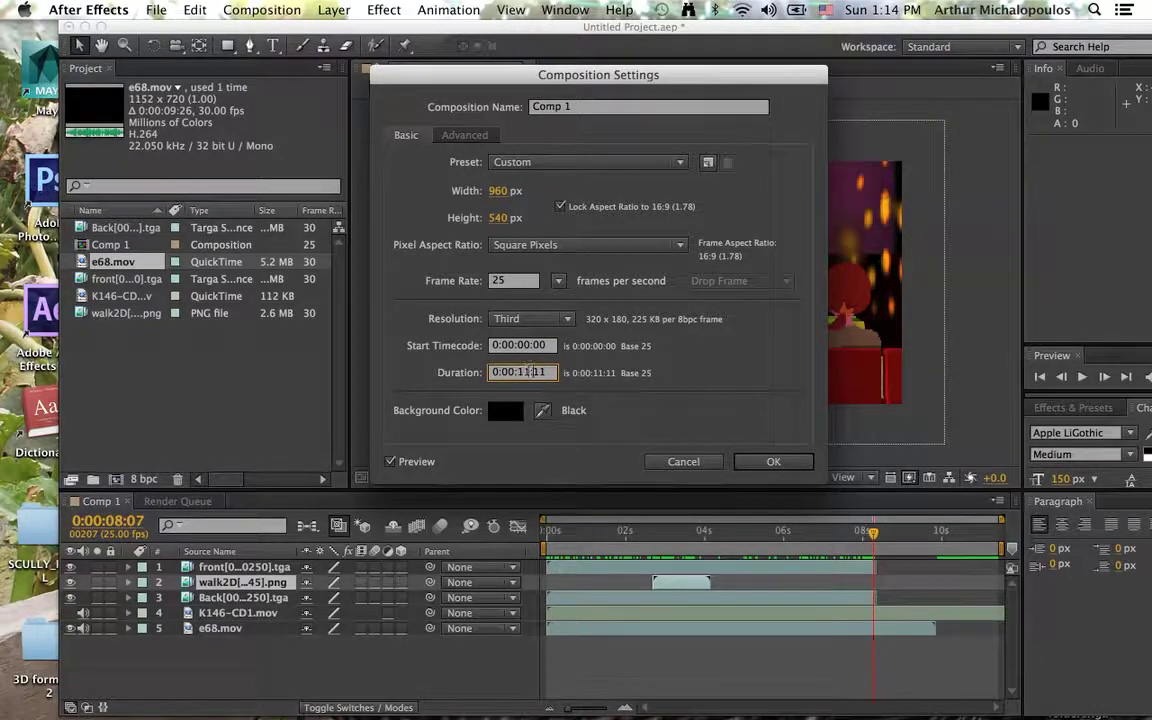
type("08:07")
left_click(771, 461)
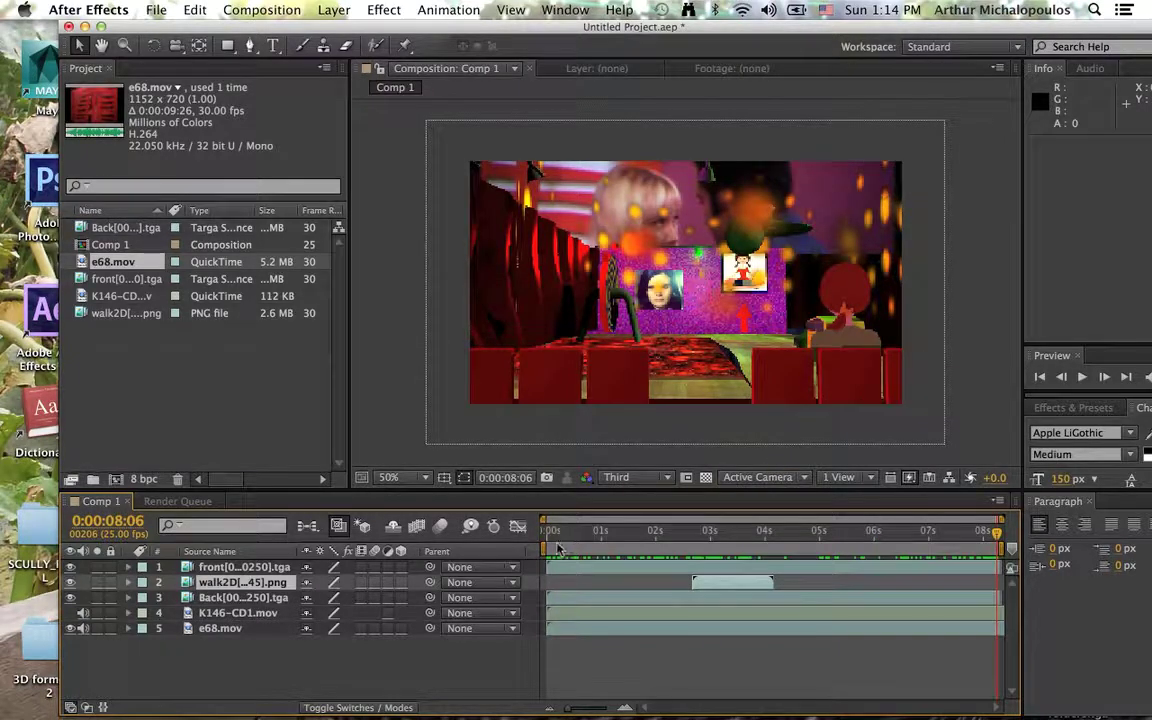
Add Comp 1 to the render queue and save its output movie as test in the TRIP TUTORIAL folder
left_click(620, 553)
left_click_drag(627, 556, 597, 556)
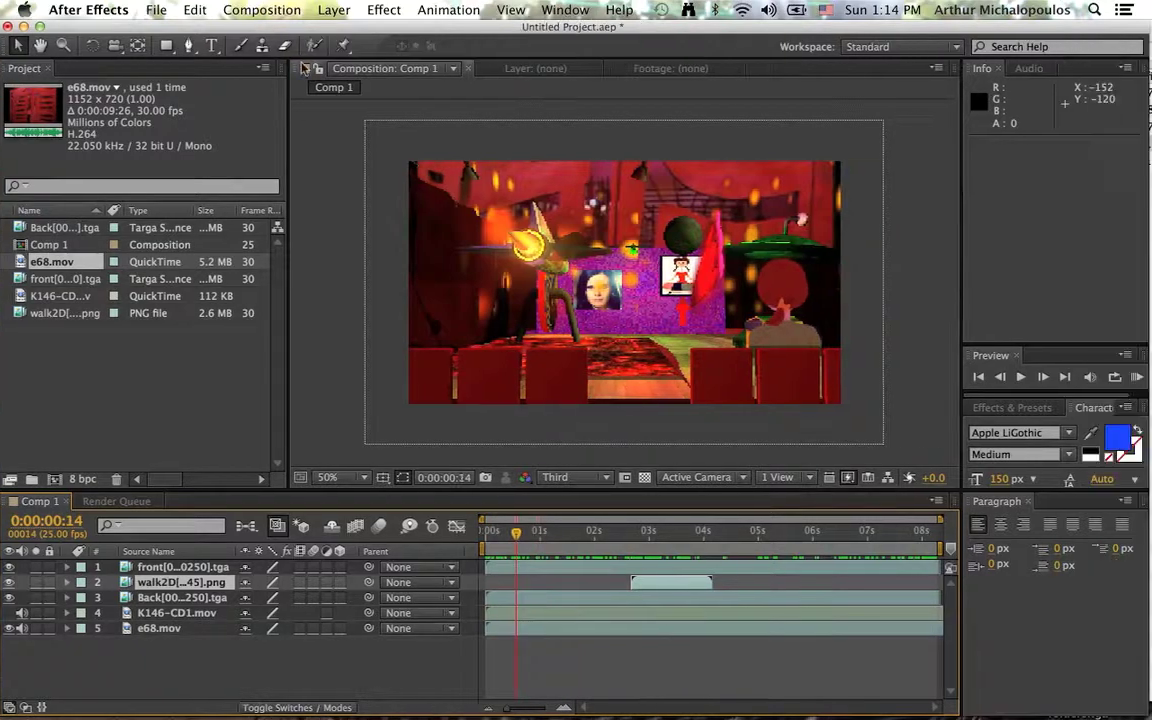
left_click(284, 6)
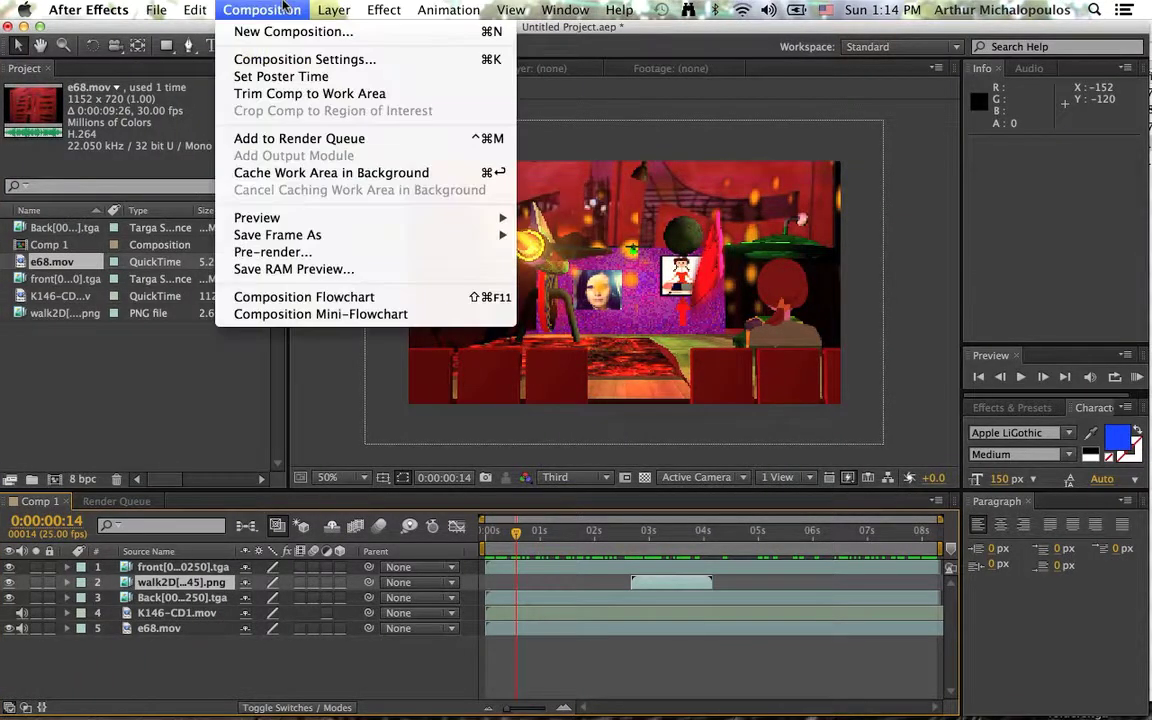
left_click(313, 142)
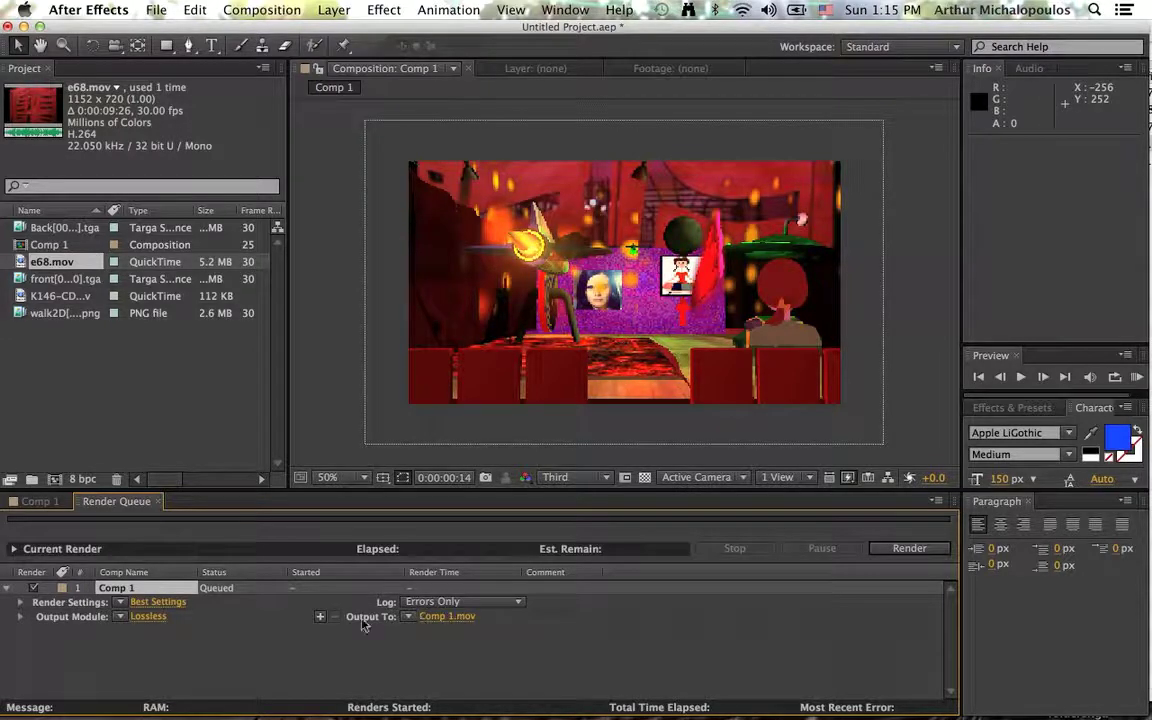
left_click(449, 617)
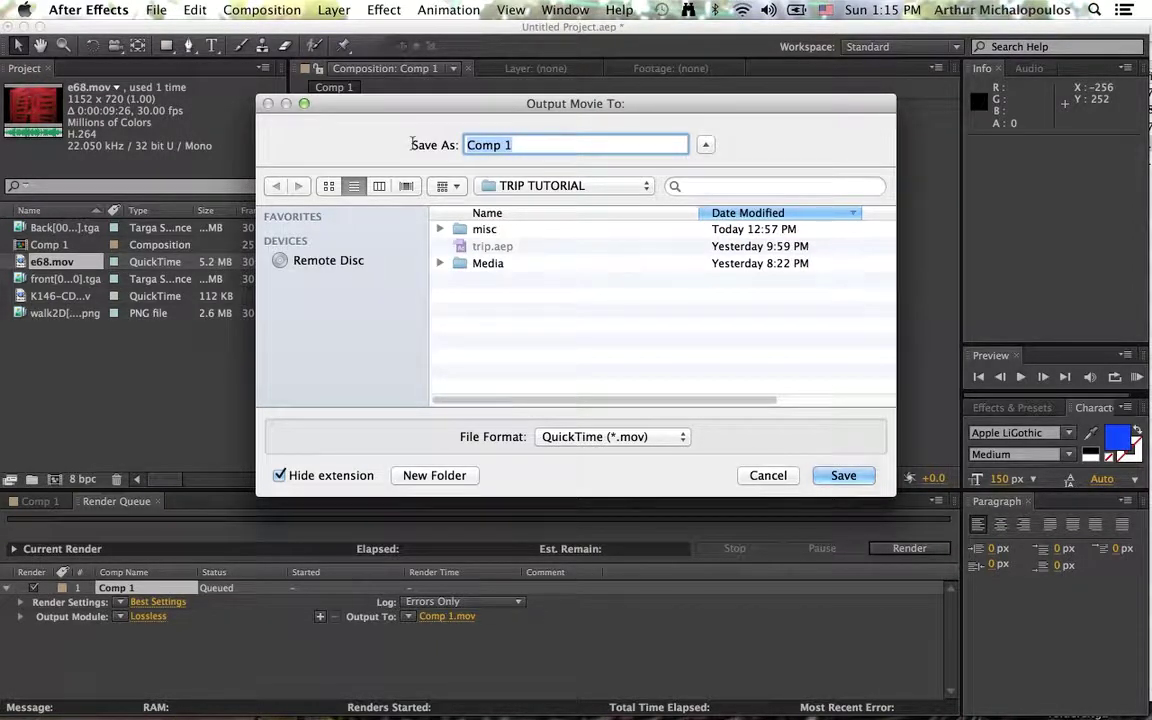
type("test")
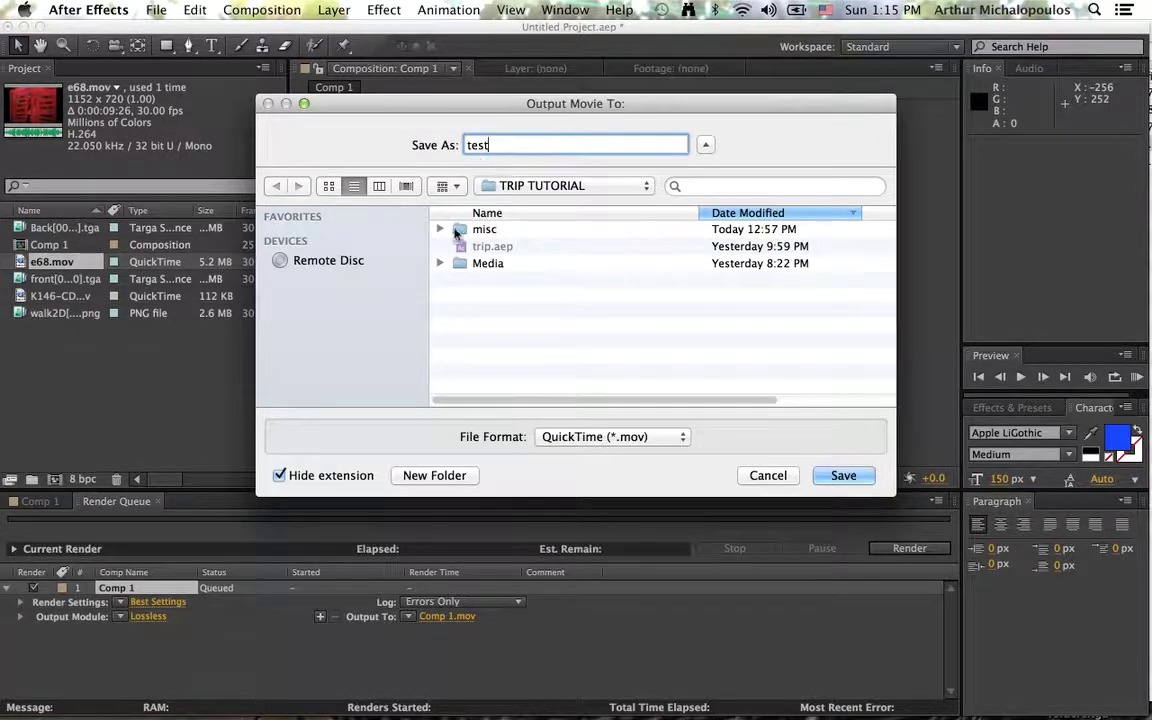
left_click(838, 477)
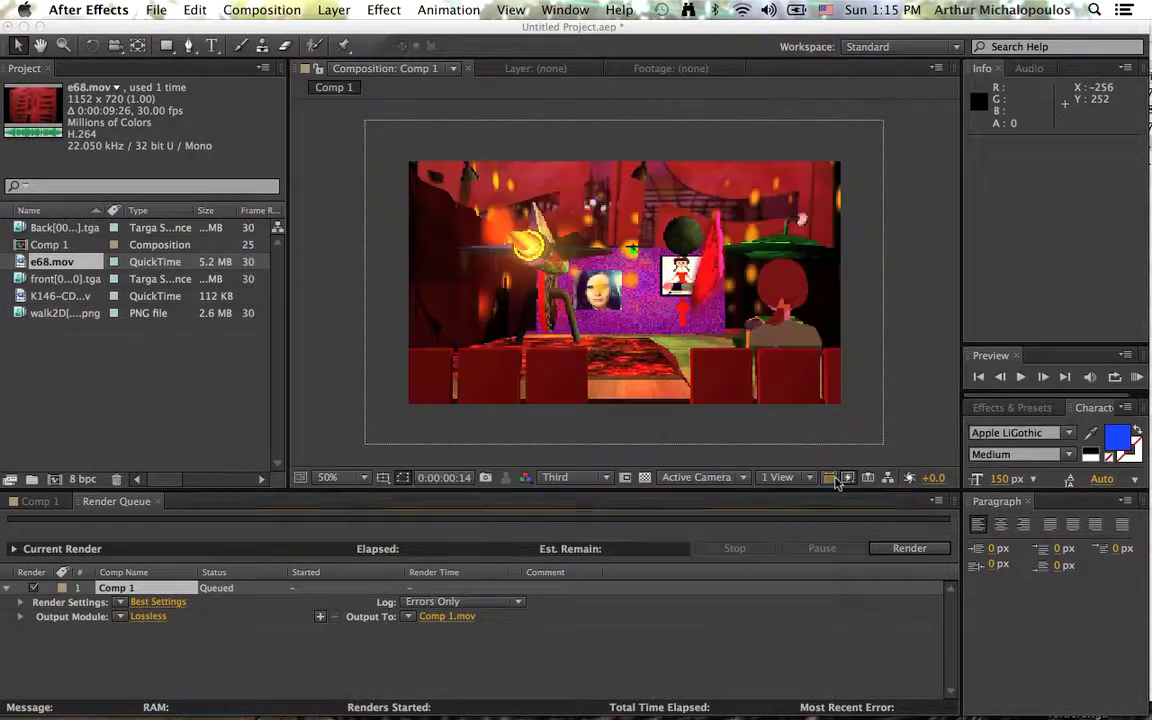
Set the QuickTime output module's video codec to H.264 for the queued Comp 1 render
left_click(147, 617)
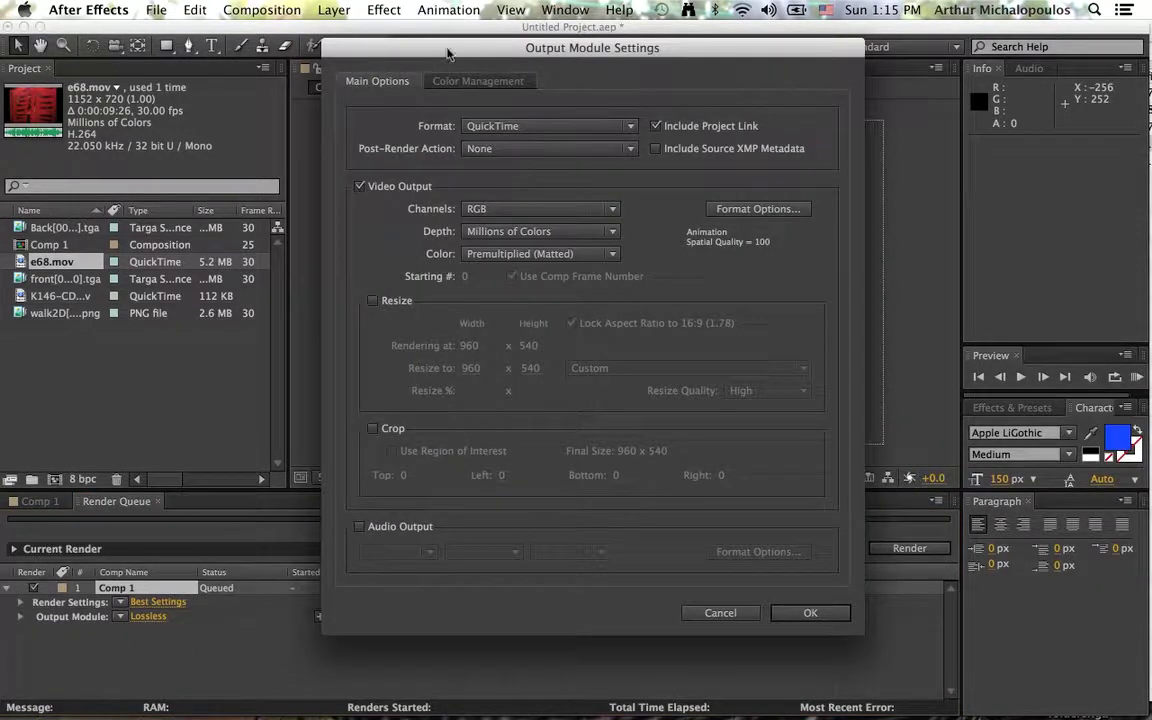
left_click_drag(448, 53, 420, 47)
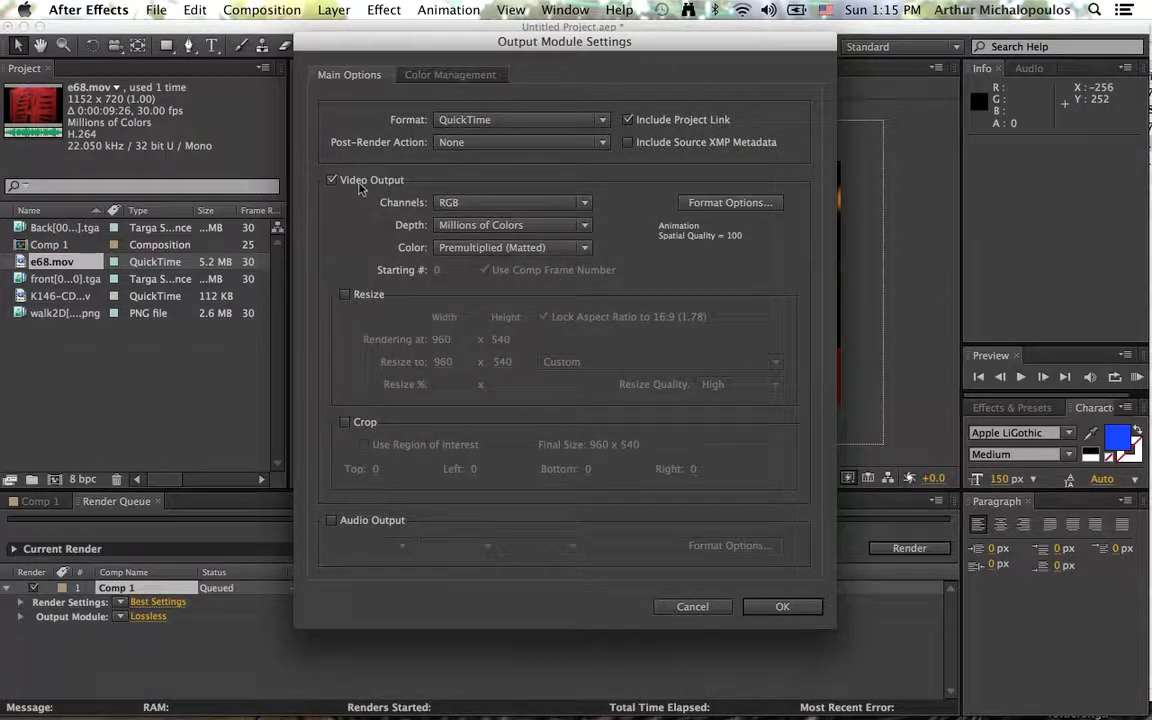
left_click(720, 203)
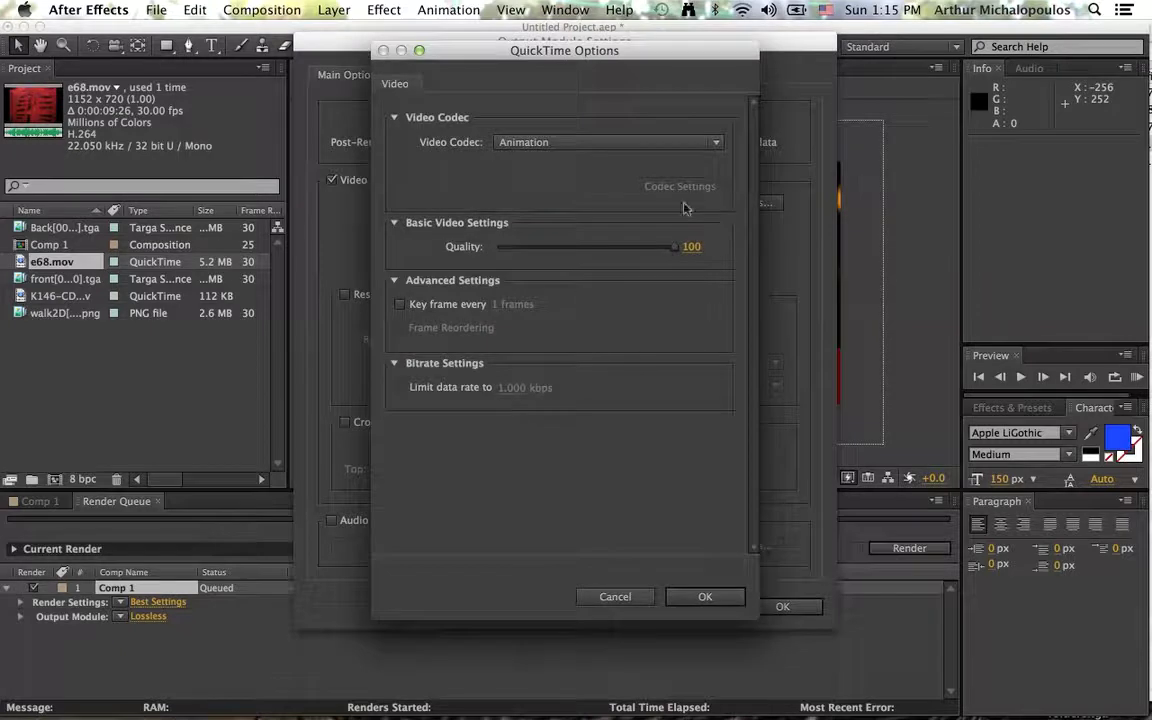
left_click(714, 143)
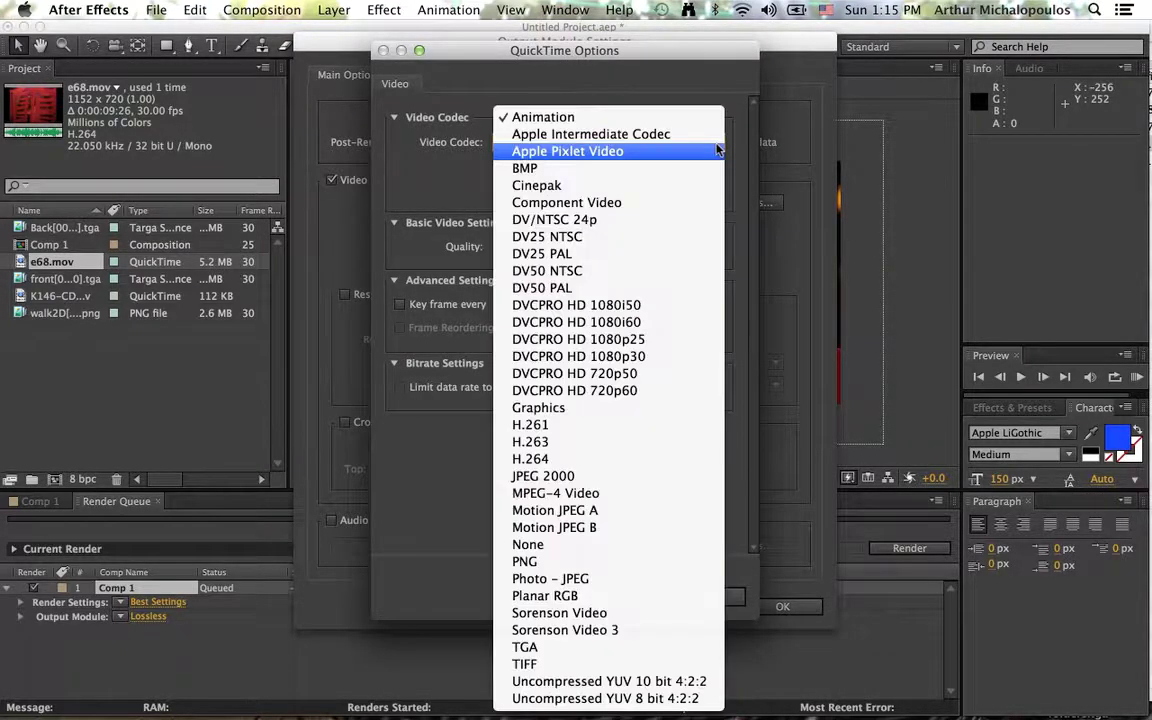
left_click(602, 462)
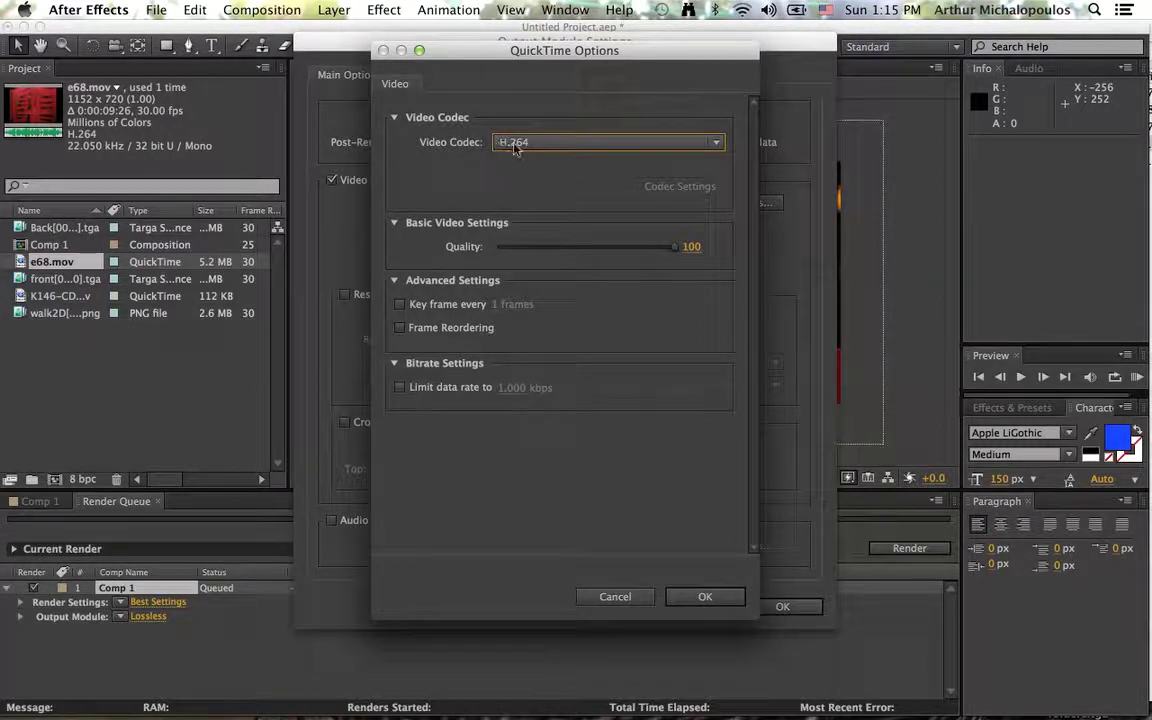
left_click(705, 596)
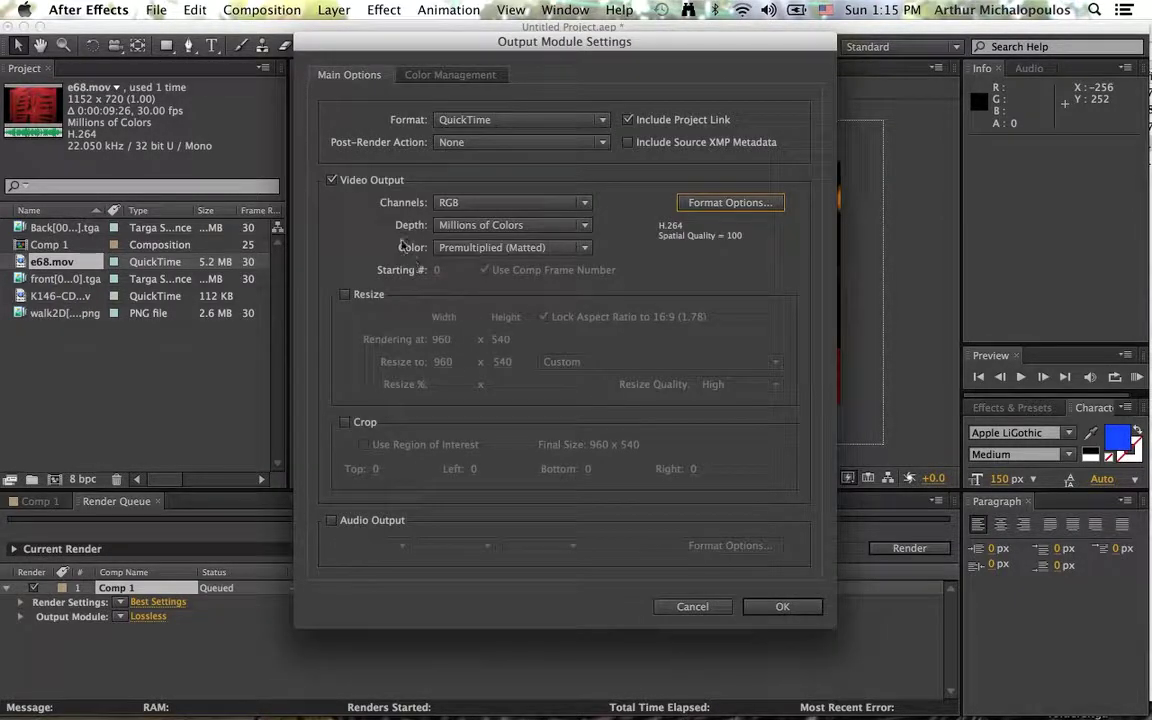
Enable Resize at 960 x 540 and 48 kHz 16-bit stereo audio output with the Uncompressed codec, and accept the output module settings
left_click(345, 295)
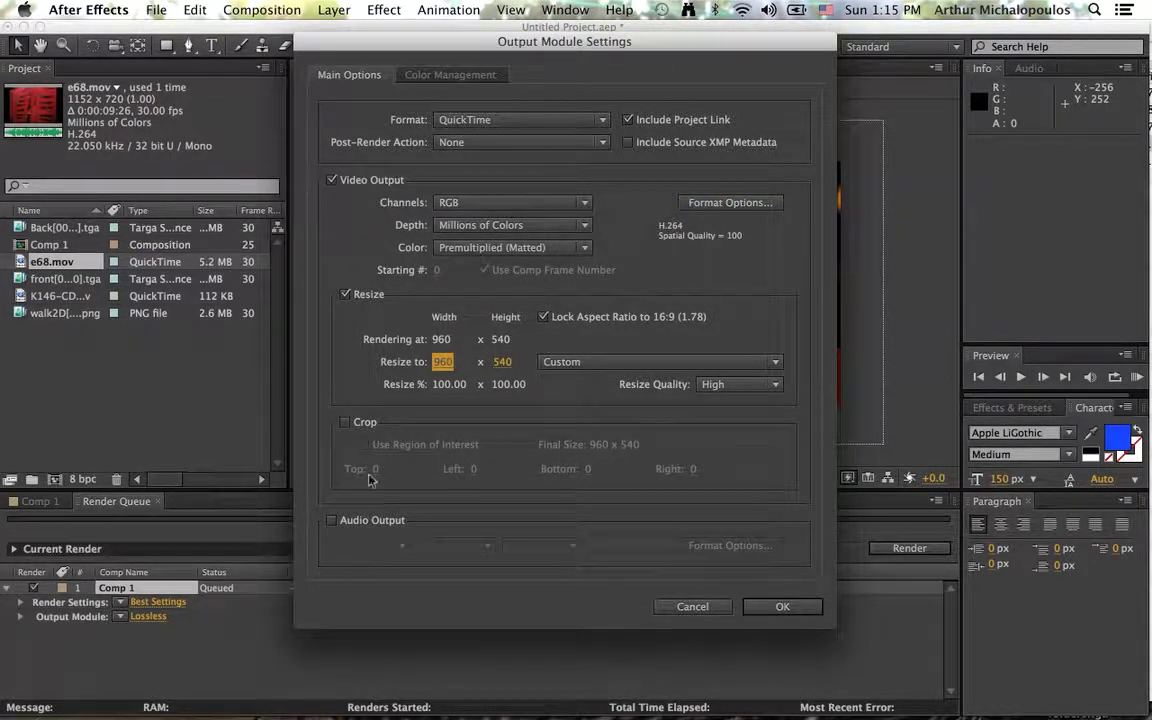
left_click(338, 526)
left_click(333, 521)
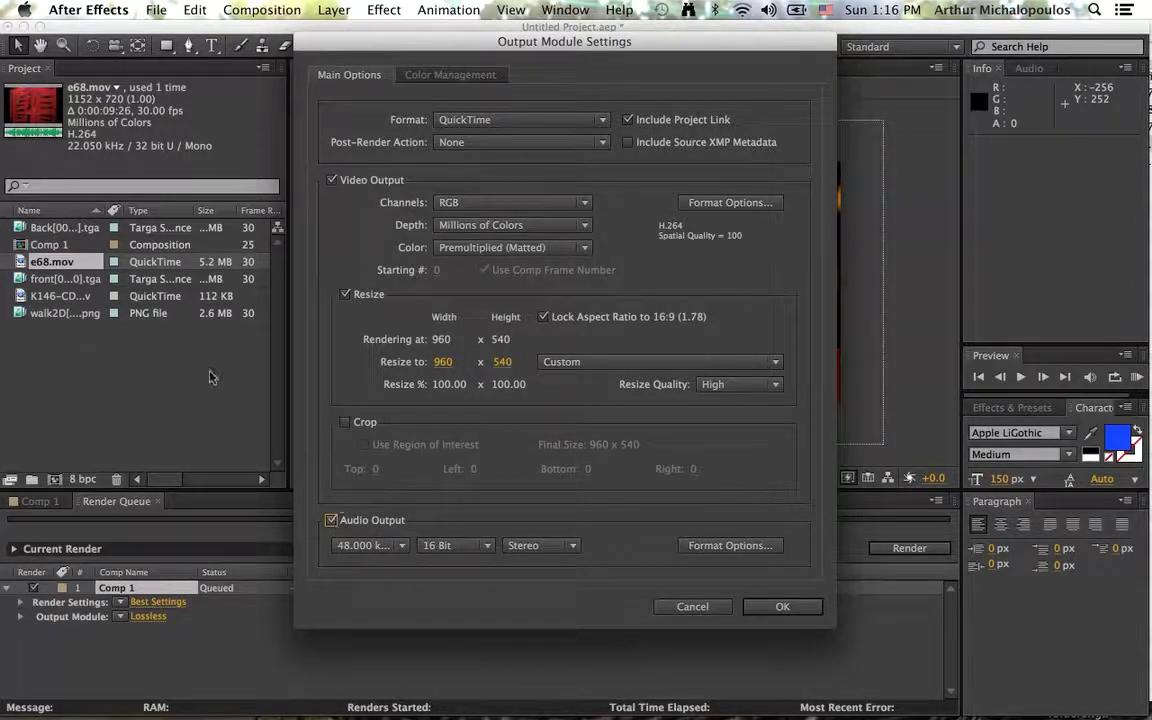
left_click(730, 545)
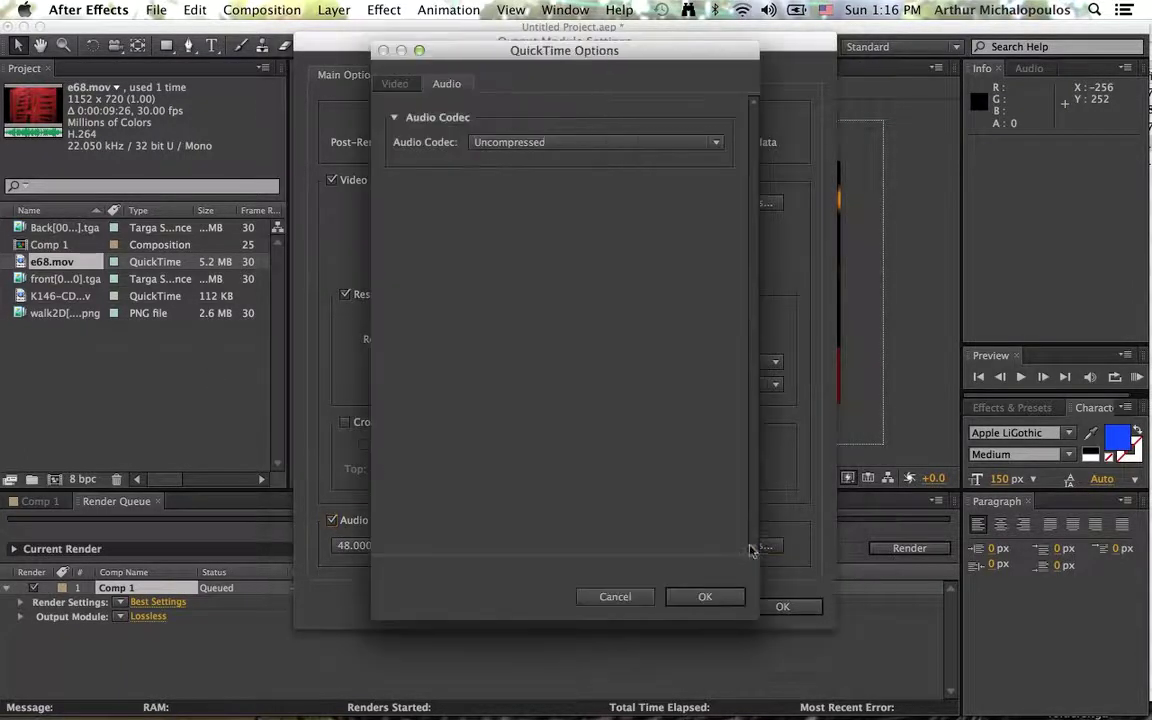
left_click(710, 598)
left_click(782, 606)
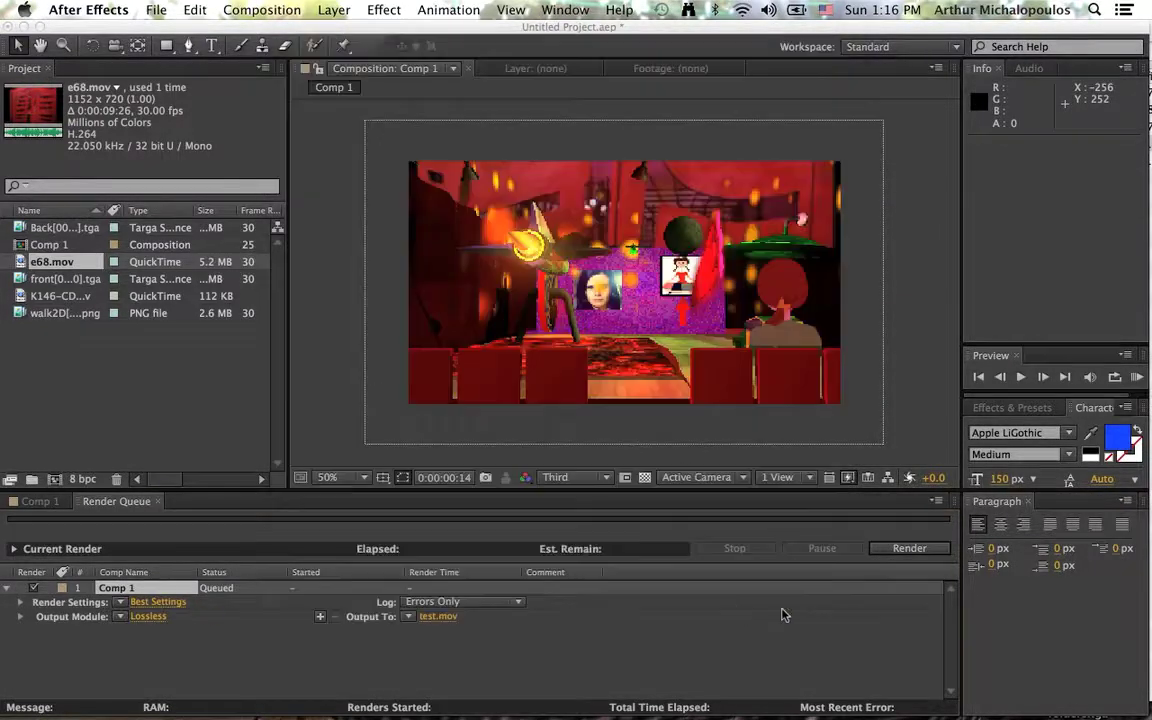
Accept Comp 1's render settings at Best quality and Full resolution, and start the render
left_click(160, 602)
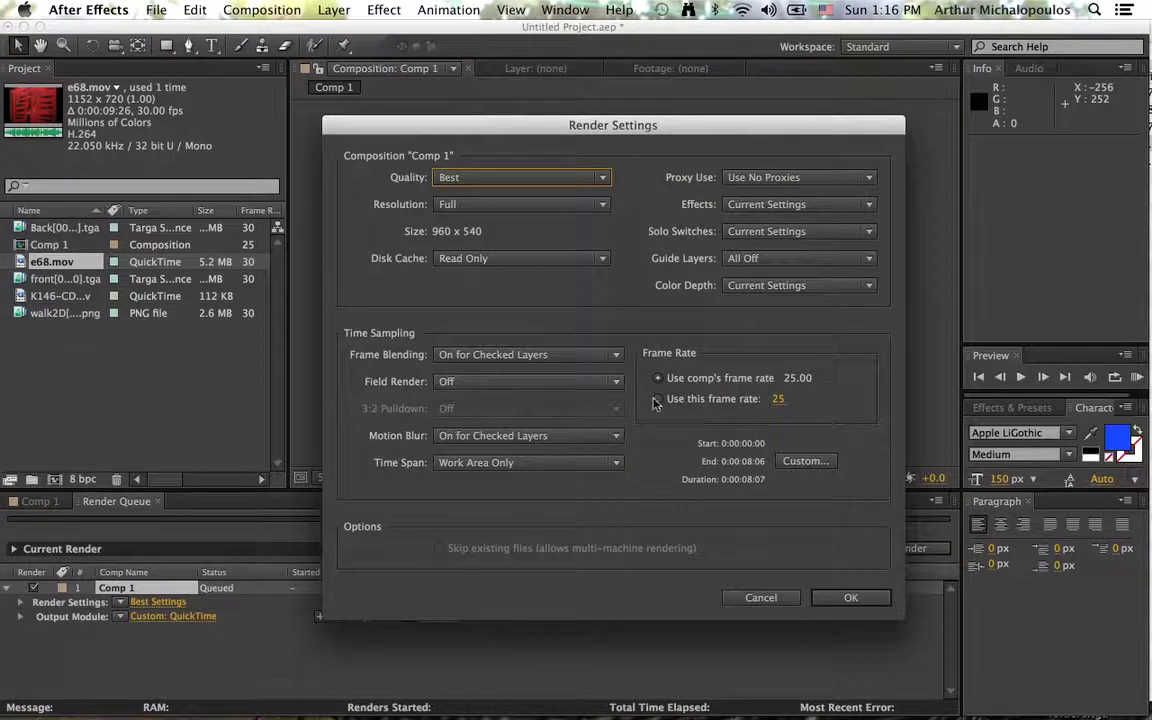
left_click_drag(495, 131, 441, 66)
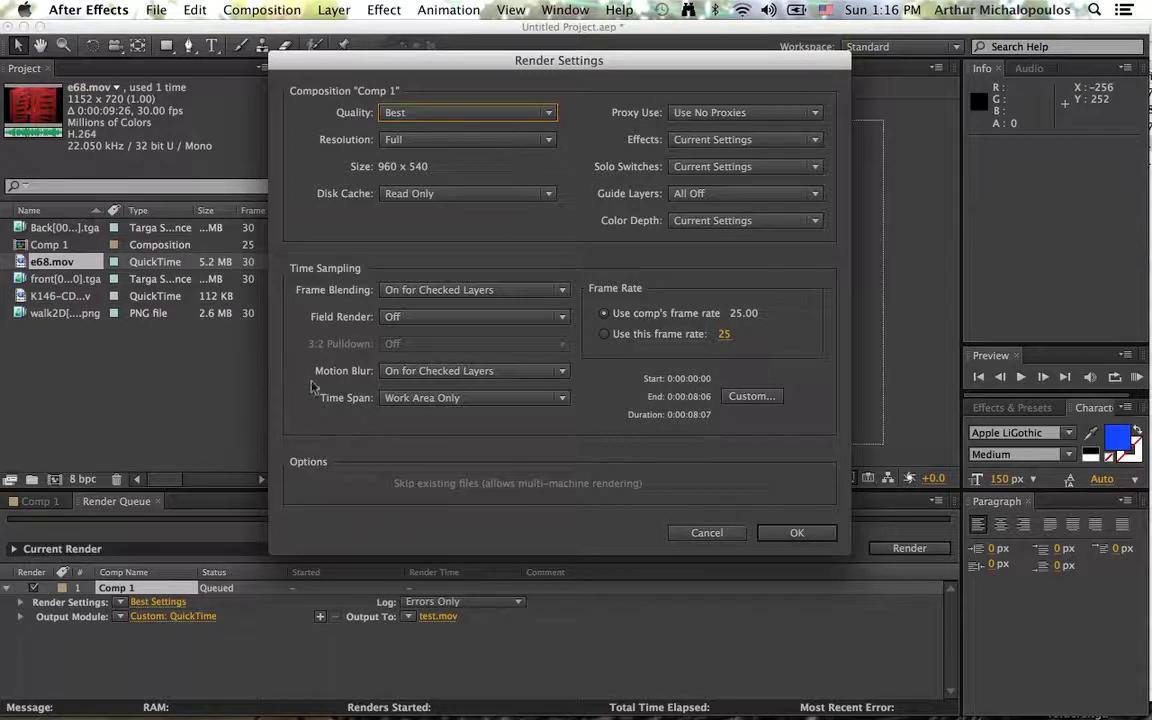
left_click(797, 532)
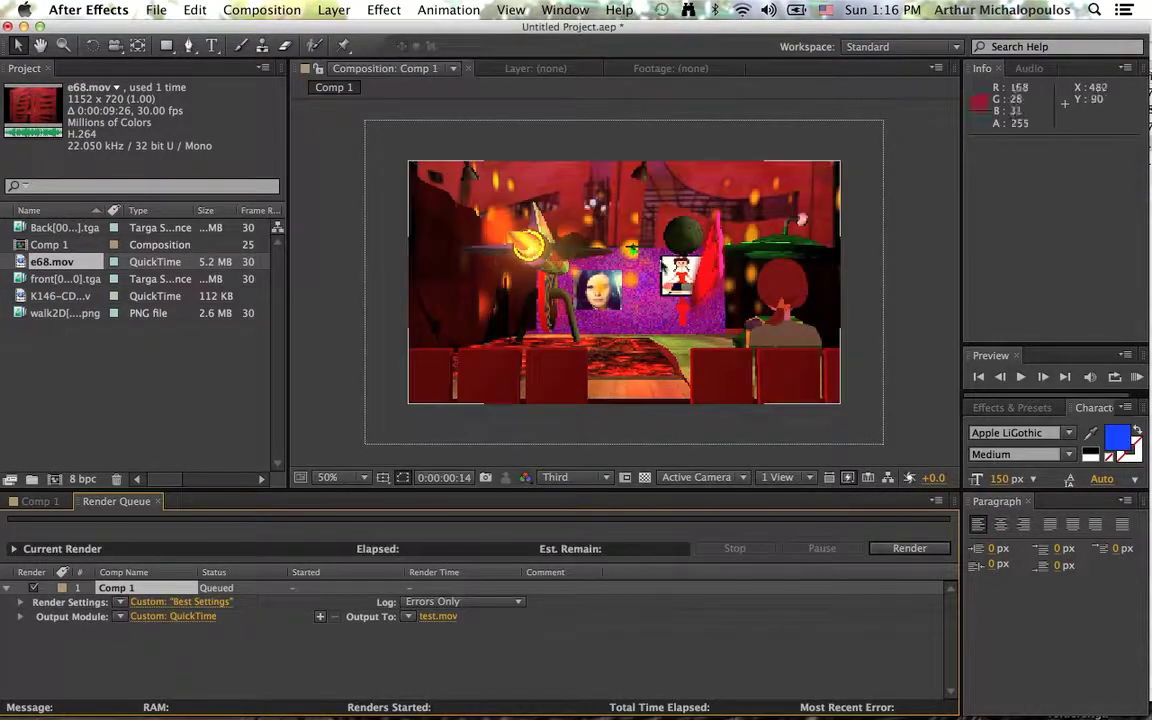
left_click(910, 549)
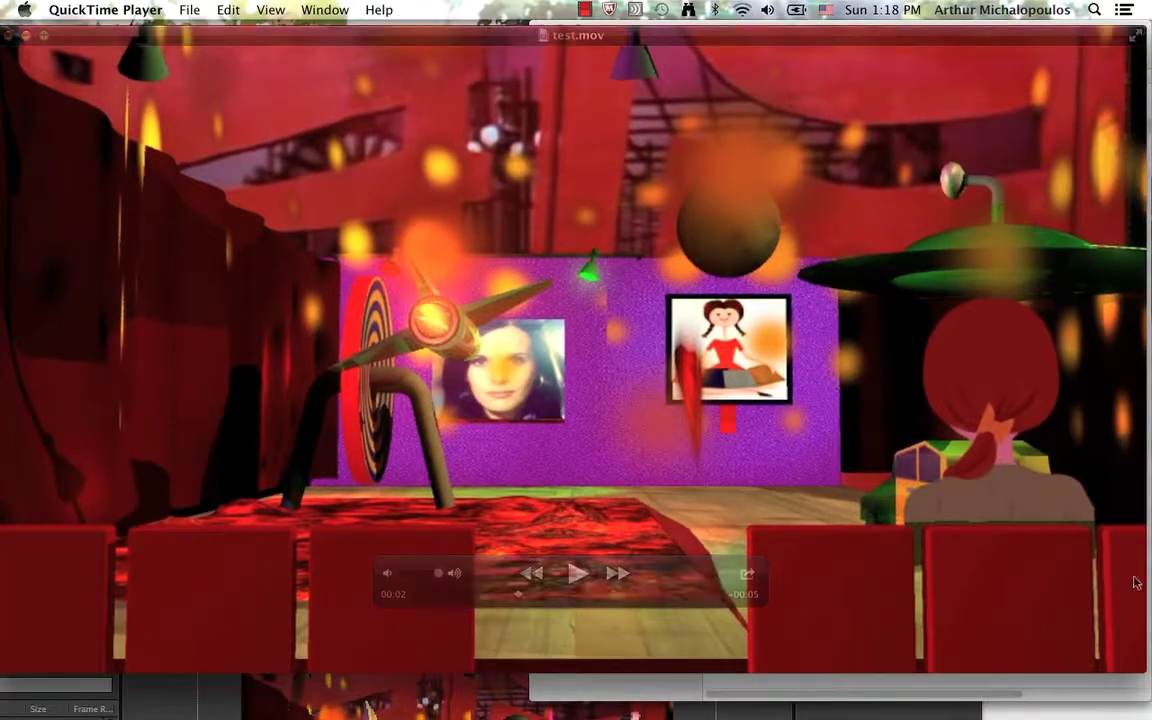
Switch to test.mov in QuickTime Player, shrink and reposition its window, and scrub through the rendered movie
left_click_drag(1144, 670, 1068, 628)
left_click_drag(700, 40, 718, 54)
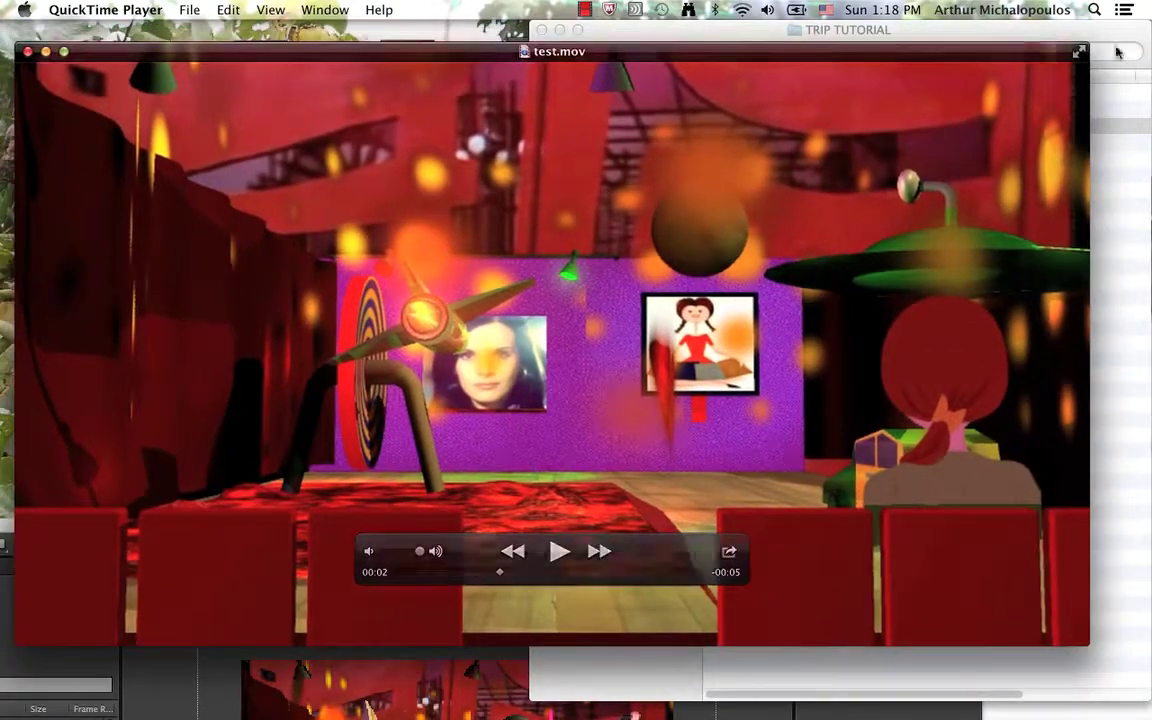
mouse_move(636, 568)
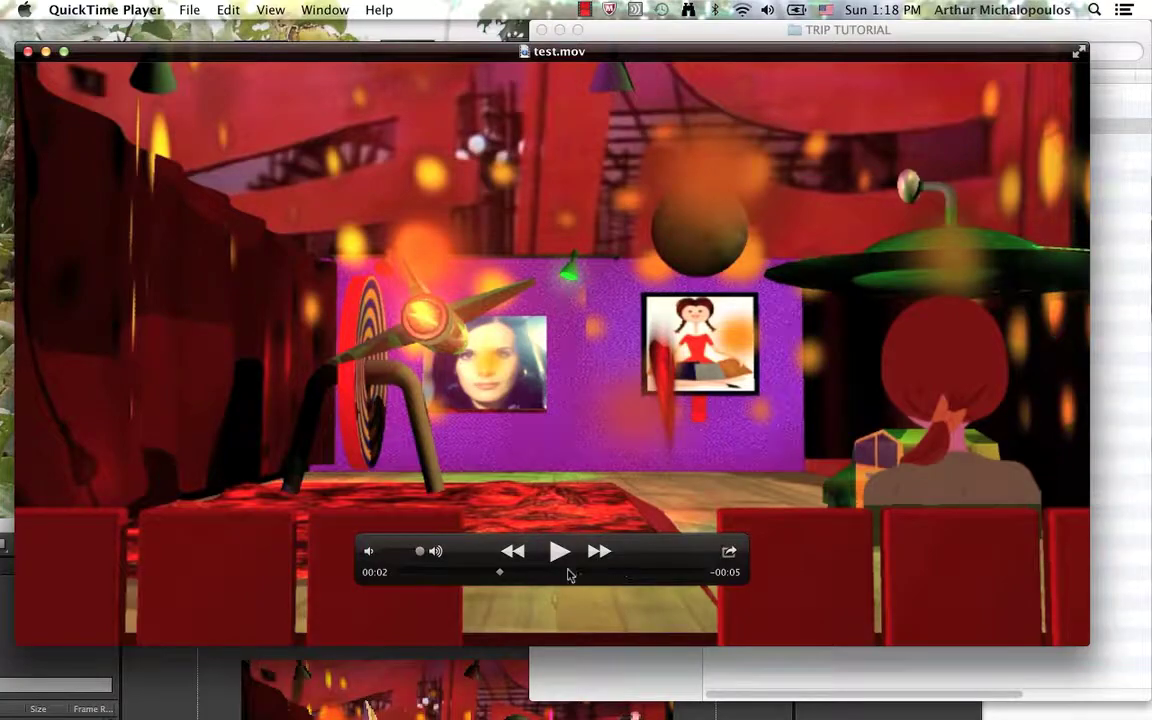
left_click_drag(443, 62, 460, 71)
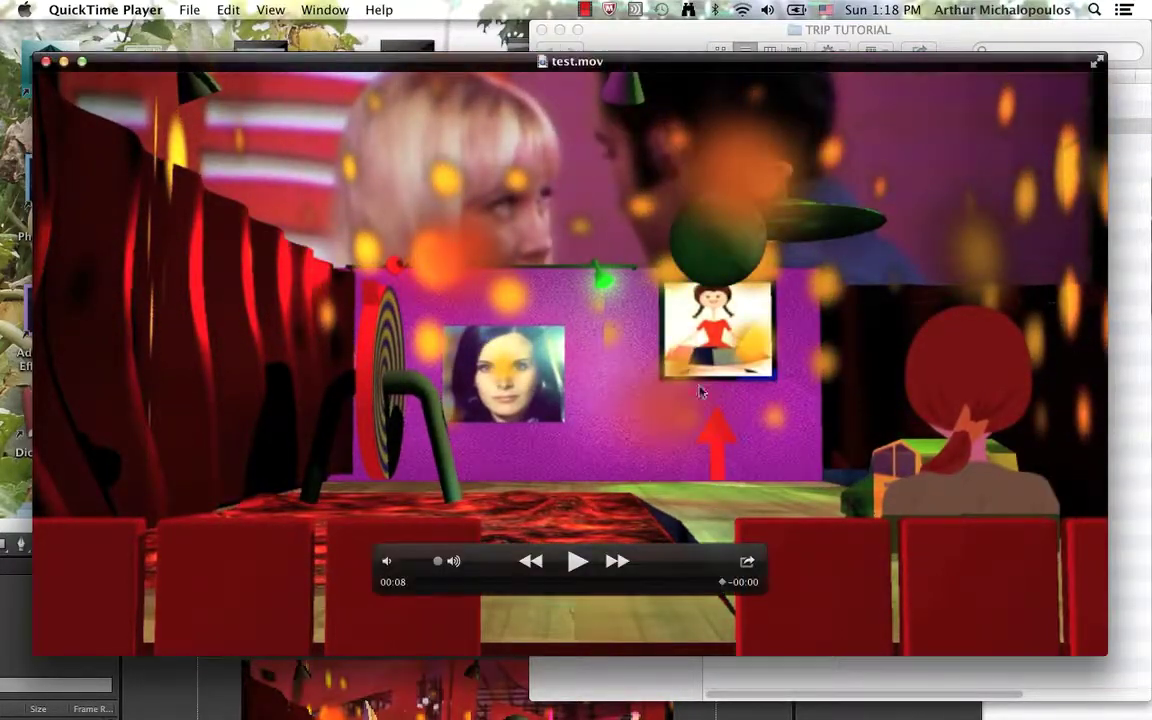
left_click_drag(596, 582, 416, 581)
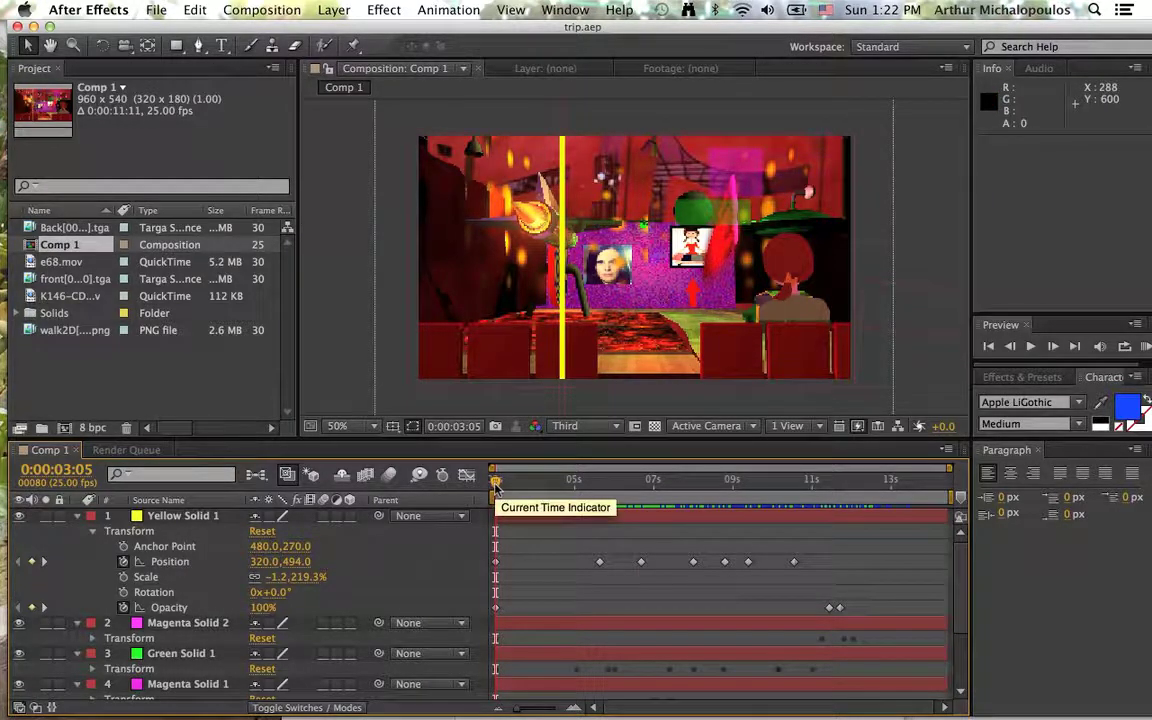
Scrub the trip.aep composition to 0:00:06:12 and back towards its start, and play the full-screen movie of it in QuickTime Player
left_click_drag(495, 484, 625, 487)
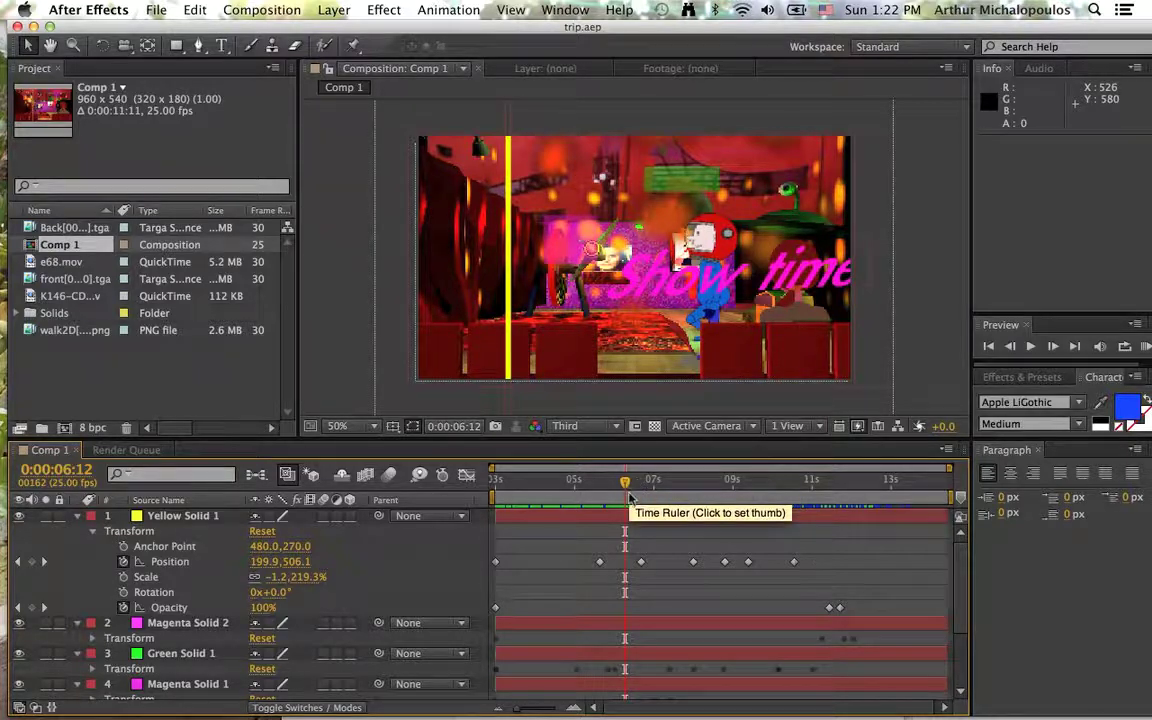
left_click_drag(626, 484, 498, 484)
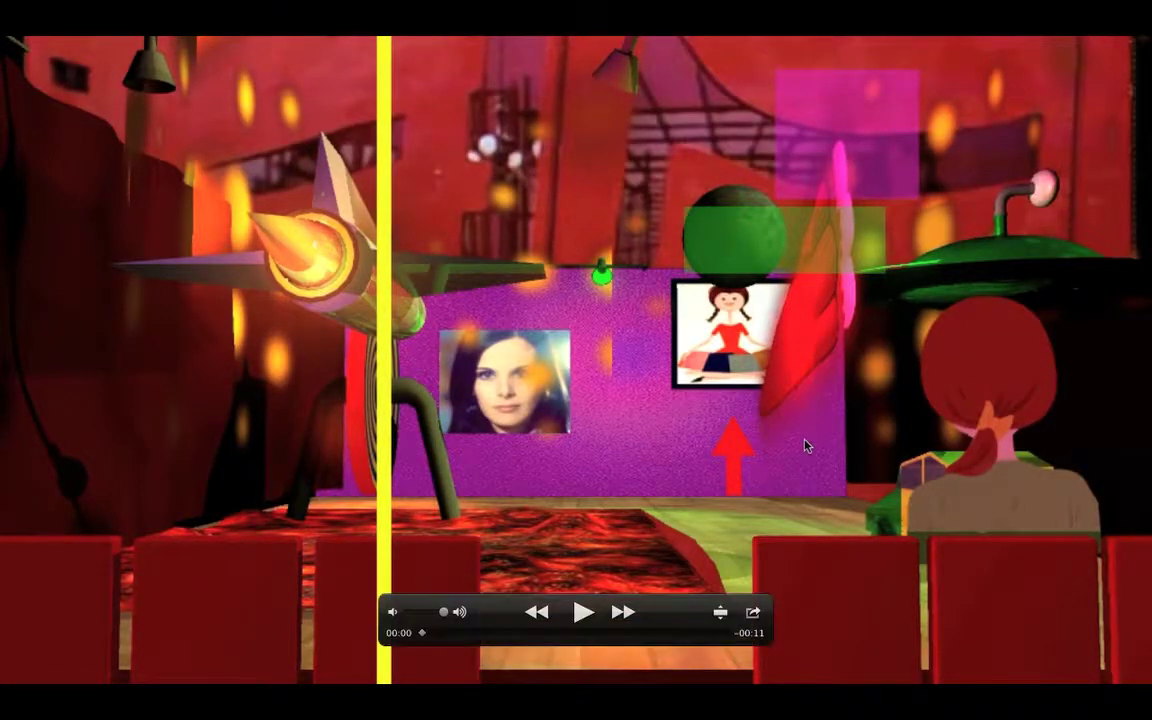
left_click(575, 618)
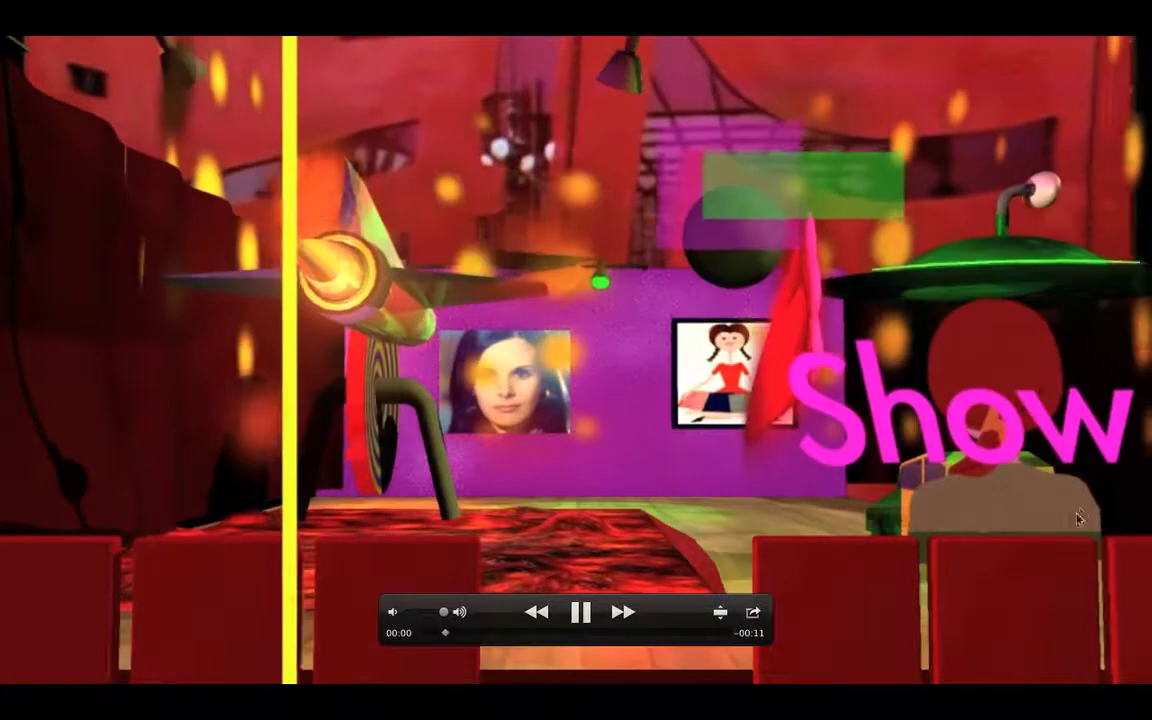